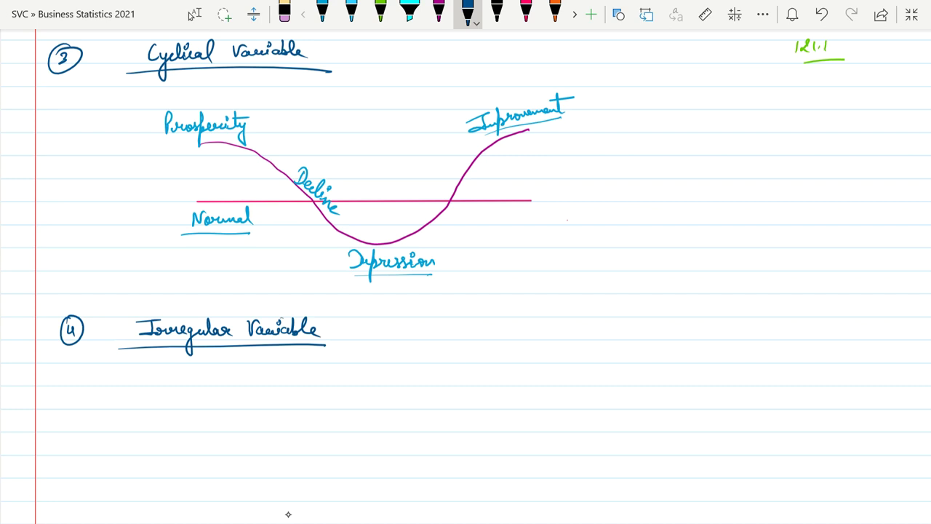
# - Scroll down the page below the Irregular Variable heading
pyautogui.scroll(-2, 289, 514)
# - Handwrite and underline 'Measurement of Trend' in orange ink below Irregular Variable
pyautogui.click(555, 11)
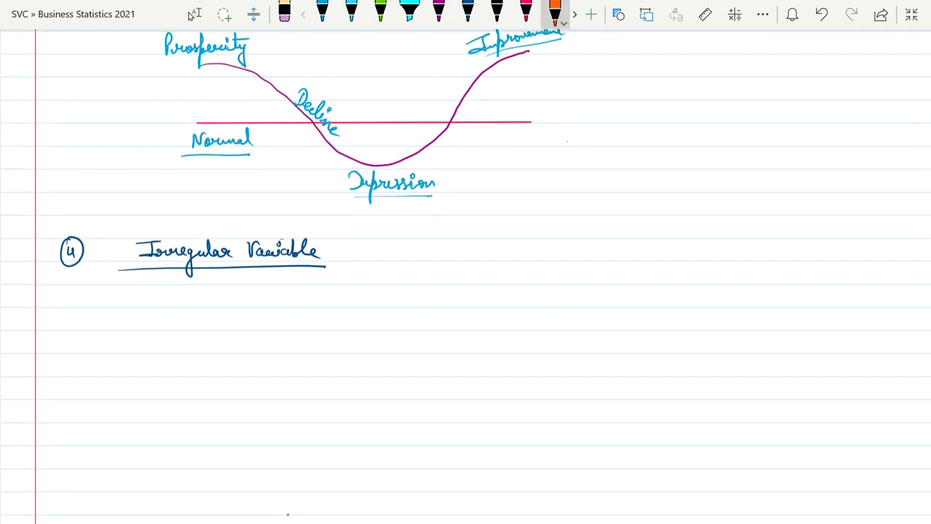
pyautogui.moveTo(140, 325)
pyautogui.mouseDown()
pyautogui.moveTo(140, 313)
pyautogui.moveTo(157, 320)
pyautogui.mouseUp()
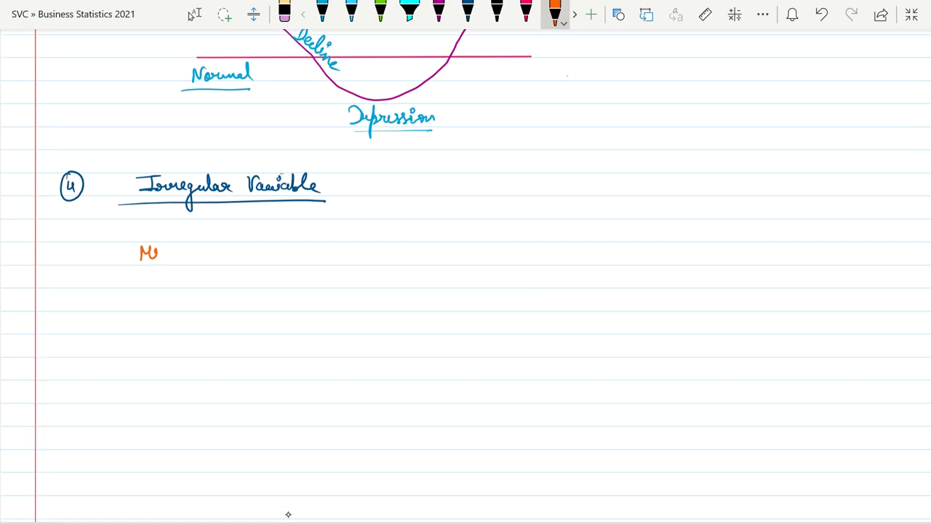
pyautogui.moveTo(152, 255)
pyautogui.mouseDown()
pyautogui.moveTo(229, 259)
pyautogui.moveTo(234, 243)
pyautogui.mouseUp()
pyautogui.moveTo(221, 251); pyautogui.dragTo(265, 258)
pyautogui.moveTo(286, 243)
pyautogui.mouseDown()
pyautogui.moveTo(283, 271)
pyautogui.moveTo(331, 246)
pyautogui.moveTo(325, 261)
pyautogui.mouseUp()
pyautogui.moveTo(328, 255)
pyautogui.mouseDown()
pyautogui.moveTo(350, 256)
pyautogui.moveTo(363, 241)
pyautogui.moveTo(363, 259)
pyautogui.mouseUp()
pyautogui.moveTo(119, 278); pyautogui.dragTo(398, 275)
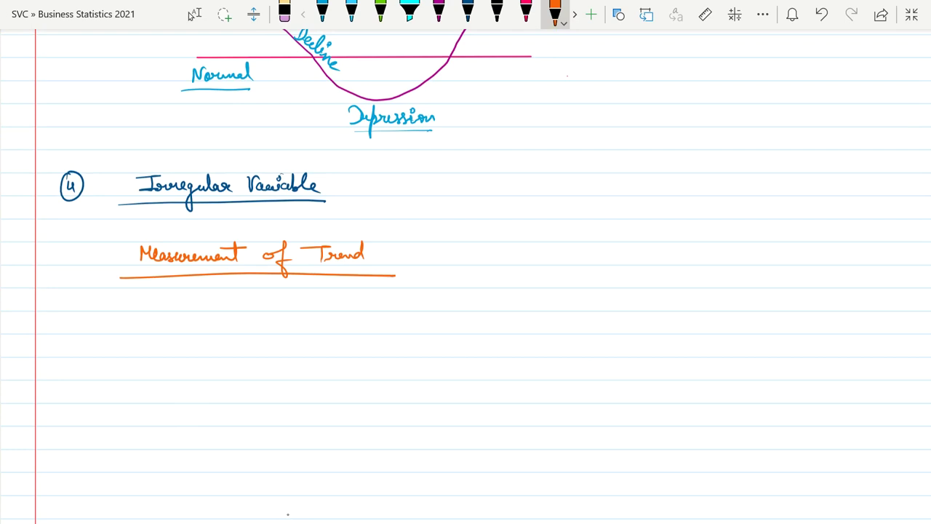
pyautogui.scroll(5, 466, 291)
pyautogui.scroll(-2, 465, 291)
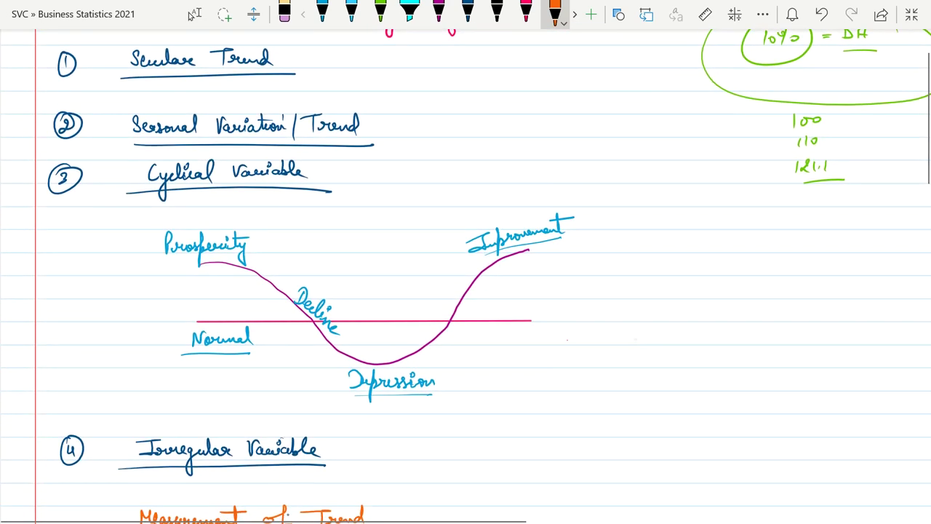
pyautogui.scroll(-3, 466, 291)
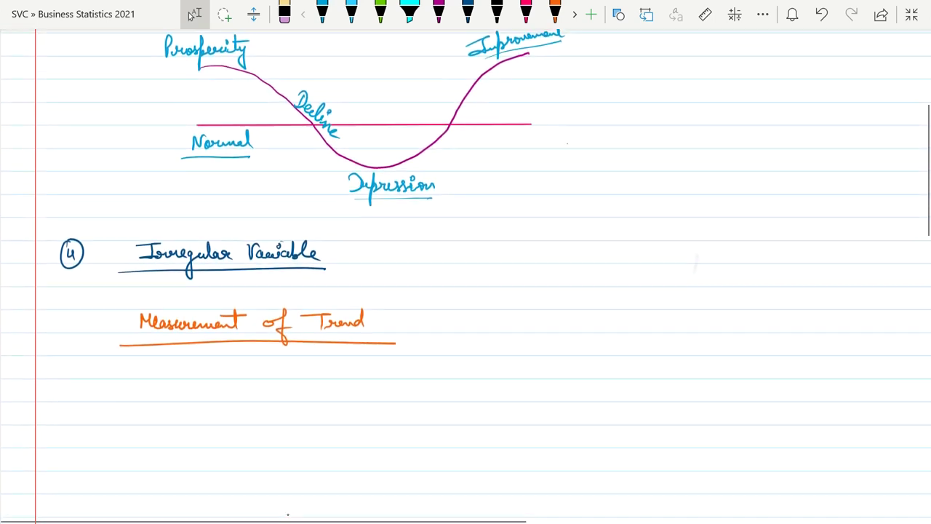
pyautogui.scroll(-3, 465, 291)
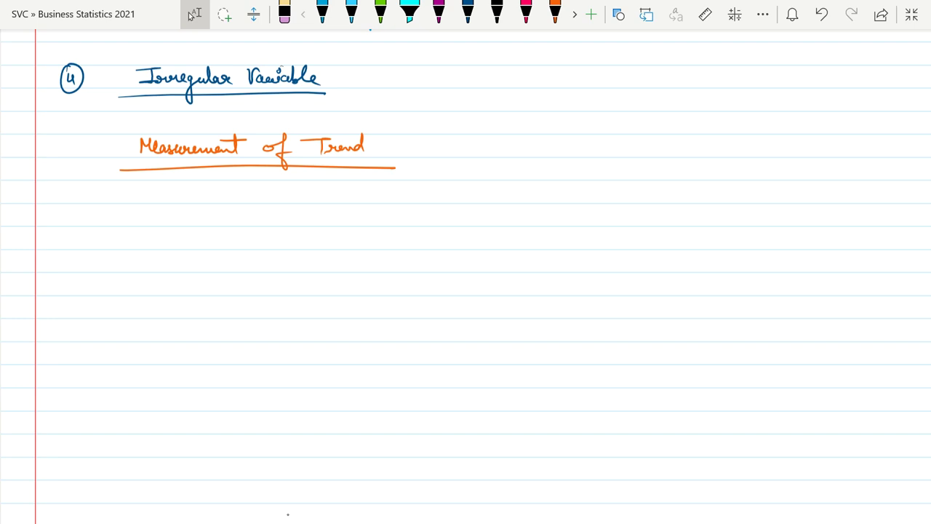
# - In black ink, write circled 1 'Graphic Method' and circled 2 'Semi-avg'
pyautogui.hotkey('alt', 'd')
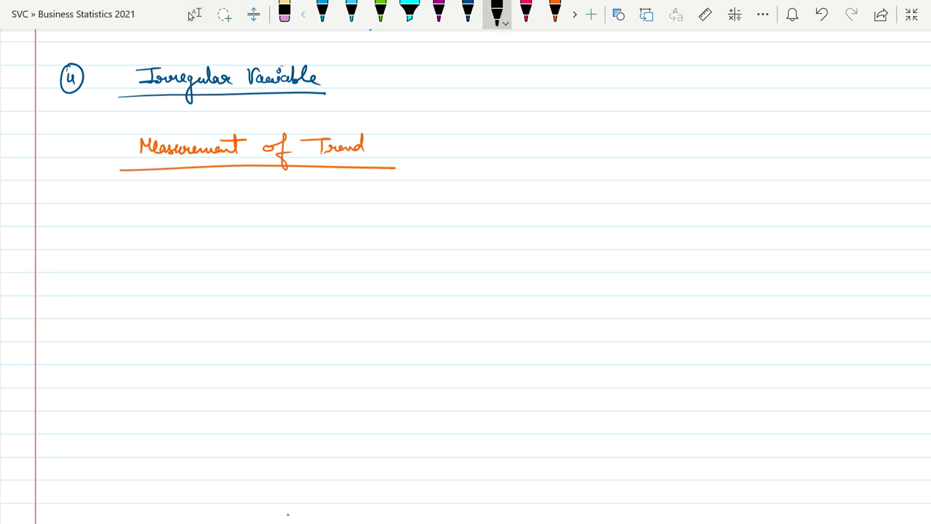
pyautogui.moveTo(31, 199); pyautogui.dragTo(30, 216)
pyautogui.moveTo(32, 195)
pyautogui.mouseDown()
pyautogui.moveTo(23, 214)
pyautogui.moveTo(32, 195)
pyautogui.mouseUp()
pyautogui.moveTo(90, 204)
pyautogui.mouseDown()
pyautogui.moveTo(80, 218)
pyautogui.moveTo(90, 227)
pyautogui.moveTo(124, 205)
pyautogui.moveTo(118, 232)
pyautogui.mouseUp()
pyautogui.moveTo(119, 217); pyautogui.dragTo(198, 218)
pyautogui.moveTo(206, 199)
pyautogui.mouseDown()
pyautogui.moveTo(214, 218)
pyautogui.moveTo(228, 203)
pyautogui.mouseUp()
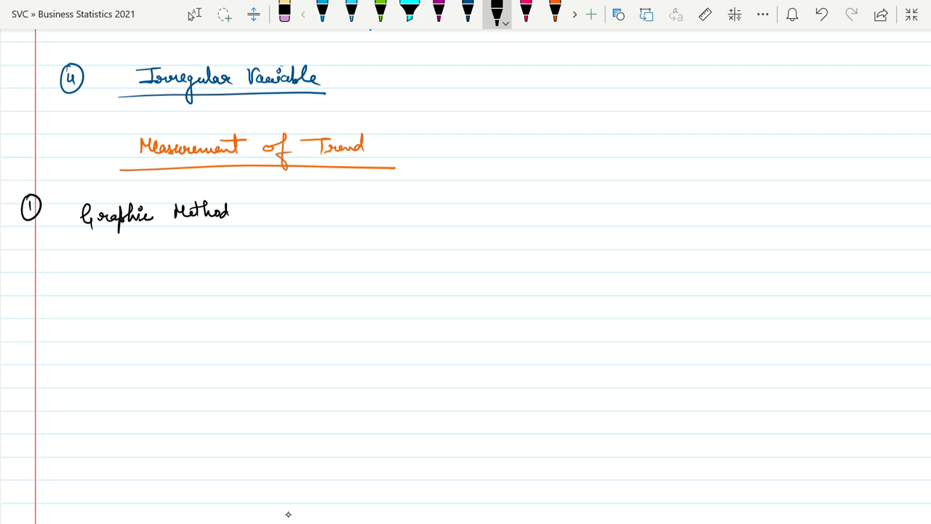
pyautogui.moveTo(347, 205)
pyautogui.mouseDown()
pyautogui.moveTo(358, 216)
pyautogui.moveTo(350, 200)
pyautogui.moveTo(425, 215)
pyautogui.moveTo(478, 211)
pyautogui.moveTo(472, 237)
pyautogui.mouseUp()
pyautogui.moveTo(506, 208)
pyautogui.mouseDown()
pyautogui.moveTo(505, 216)
pyautogui.moveTo(521, 216)
pyautogui.moveTo(530, 204)
pyautogui.moveTo(542, 215)
pyautogui.moveTo(560, 211)
pyautogui.moveTo(560, 201)
pyautogui.mouseUp()
# - Write circled 3 'Moving Avg Method' and add a circled 4
pyautogui.moveTo(23, 259)
pyautogui.mouseDown()
pyautogui.moveTo(26, 272)
pyautogui.moveTo(45, 254)
pyautogui.mouseUp()
pyautogui.moveTo(107, 259)
pyautogui.mouseDown()
pyautogui.moveTo(106, 269)
pyautogui.moveTo(139, 253)
pyautogui.moveTo(157, 262)
pyautogui.moveTo(150, 288)
pyautogui.moveTo(186, 250)
pyautogui.moveTo(182, 262)
pyautogui.mouseUp()
pyautogui.moveTo(186, 259)
pyautogui.mouseDown()
pyautogui.moveTo(198, 270)
pyautogui.moveTo(197, 288)
pyautogui.mouseUp()
pyautogui.moveTo(226, 254)
pyautogui.mouseDown()
pyautogui.moveTo(228, 266)
pyautogui.moveTo(238, 259)
pyautogui.mouseUp()
pyautogui.moveTo(239, 260); pyautogui.dragTo(247, 268)
pyautogui.moveTo(245, 256)
pyautogui.mouseDown()
pyautogui.moveTo(261, 252)
pyautogui.moveTo(259, 265)
pyautogui.mouseUp()
pyautogui.moveTo(260, 260); pyautogui.dragTo(273, 265)
pyautogui.moveTo(275, 259); pyautogui.dragTo(263, 250)
pyautogui.moveTo(287, 266); pyautogui.dragTo(285, 249)
pyautogui.moveTo(355, 257); pyautogui.dragTo(360, 267)
pyautogui.moveTo(363, 250); pyautogui.dragTo(360, 251)
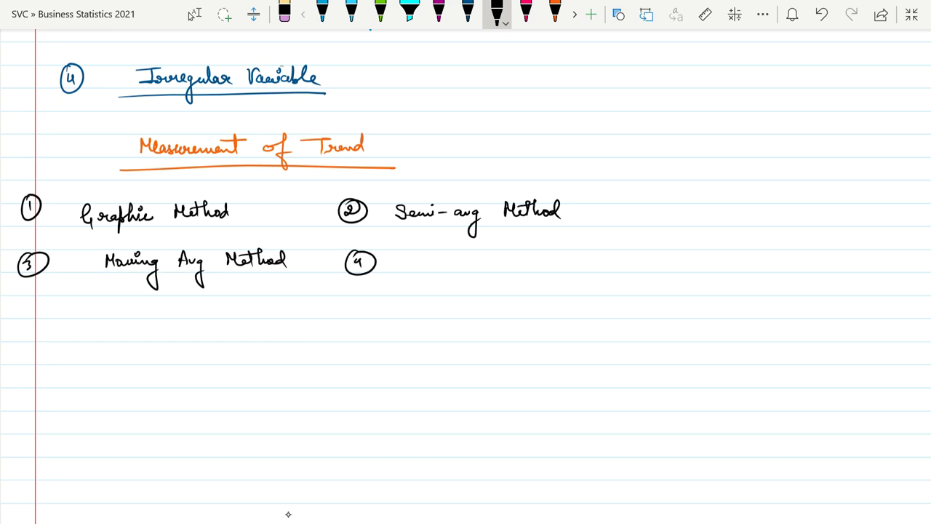
# - Write 'Least-square Method.' as the fourth method
pyautogui.moveTo(432, 252)
pyautogui.mouseDown()
pyautogui.moveTo(460, 265)
pyautogui.moveTo(471, 253)
pyautogui.mouseUp()
pyautogui.moveTo(476, 259)
pyautogui.mouseDown()
pyautogui.moveTo(514, 260)
pyautogui.moveTo(506, 280)
pyautogui.mouseUp()
pyautogui.moveTo(517, 260)
pyautogui.mouseDown()
pyautogui.moveTo(601, 266)
pyautogui.moveTo(620, 247)
pyautogui.mouseUp()
pyautogui.moveTo(616, 258)
pyautogui.mouseDown()
pyautogui.moveTo(640, 261)
pyautogui.moveTo(641, 248)
pyautogui.mouseUp()
pyautogui.click(650, 265)
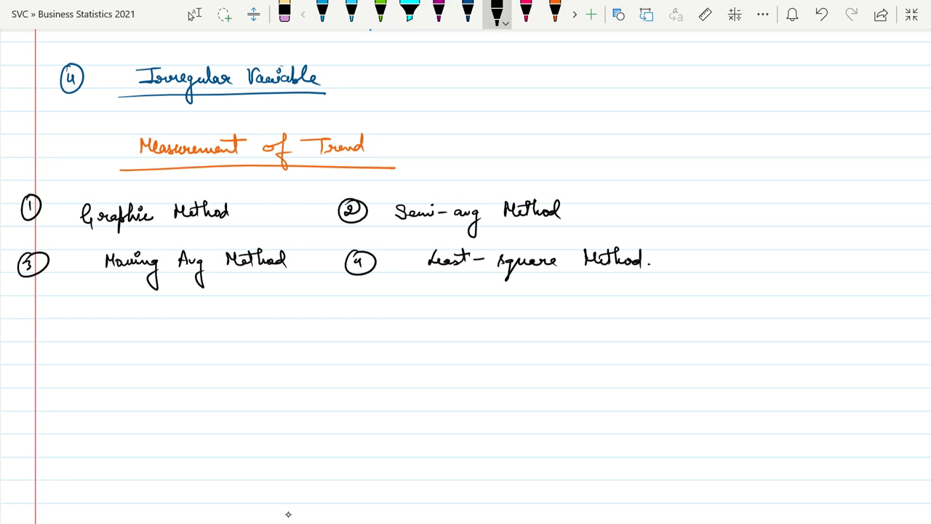
# - Strike a straight green line through the 'Semi-avg Method' entry
pyautogui.click(380, 13)
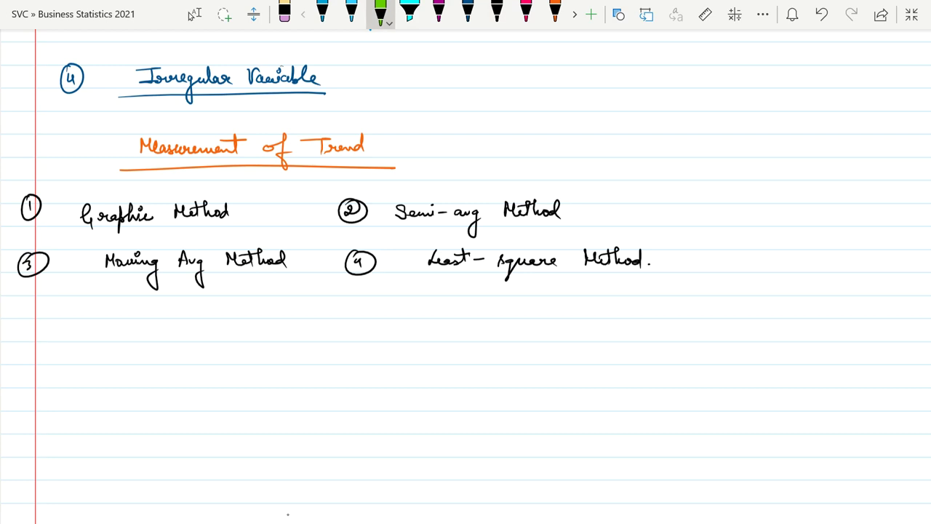
pyautogui.click(619, 15)
pyautogui.click(638, 82)
pyautogui.moveTo(339, 211); pyautogui.dragTo(579, 211)
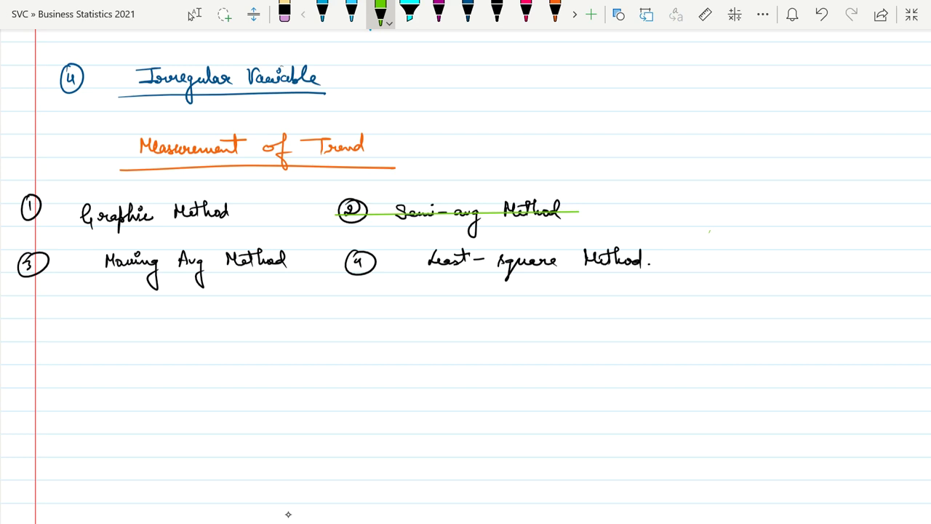
pyautogui.scroll(-2, 288, 515)
pyautogui.click(193, 15)
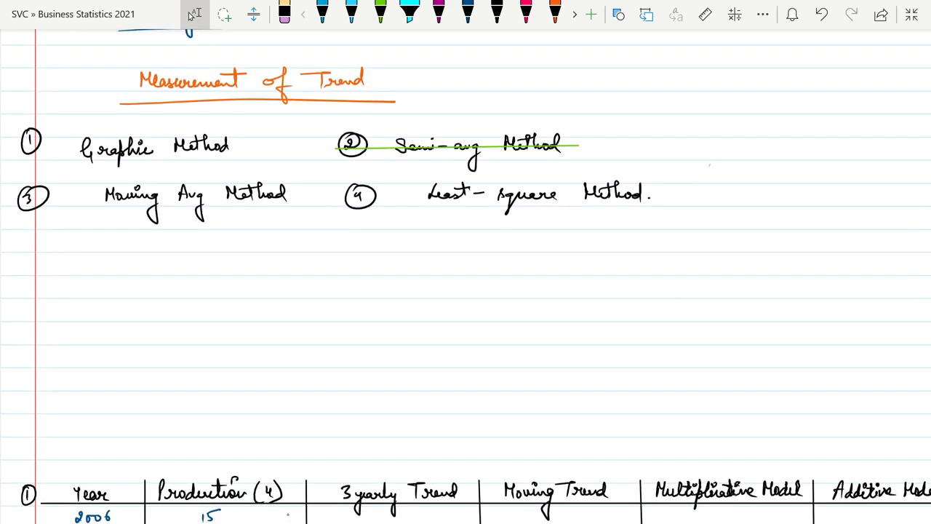
pyautogui.scroll(2, 288, 514)
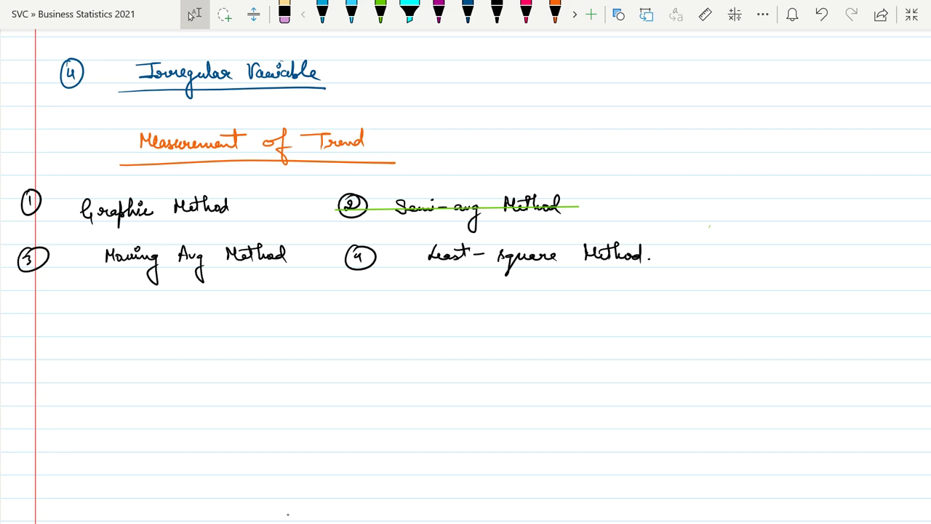
# - Show question 1's year and production table in the ANALYSIS OF TIME SERIES PDF
pyautogui.moveTo(288, 514)
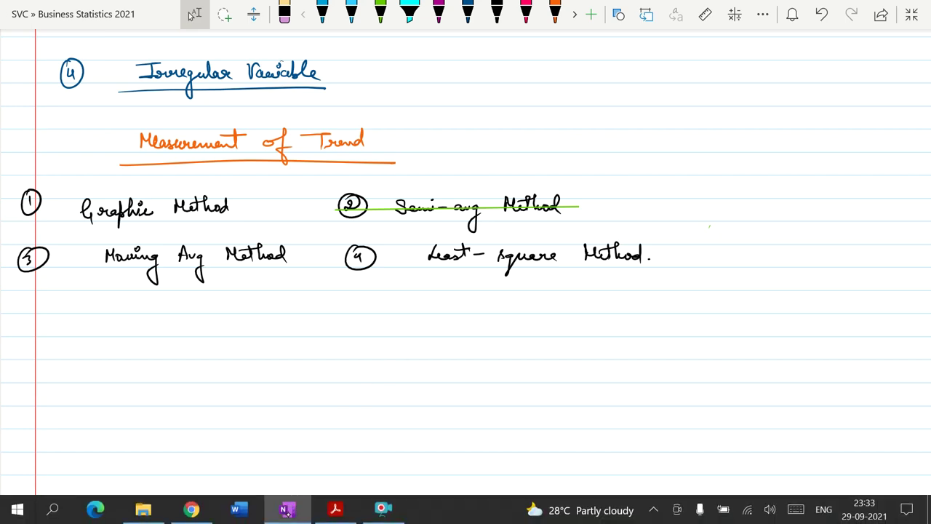
pyautogui.click(335, 510)
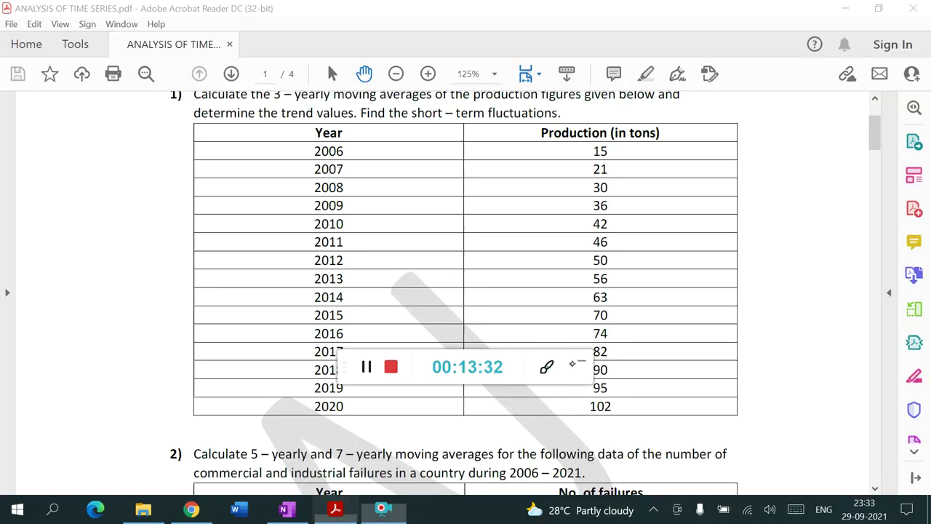
pyautogui.scroll(2, 578, 358)
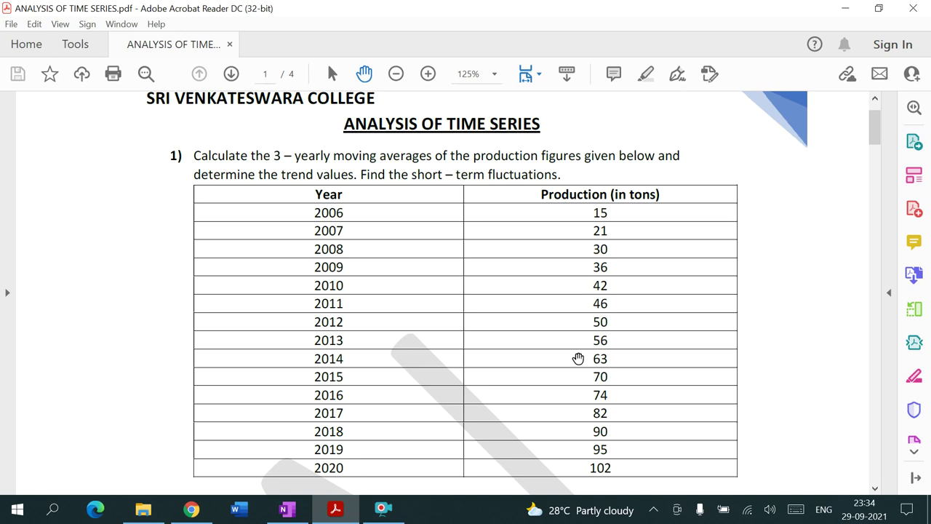
pyautogui.scroll(-1, 578, 358)
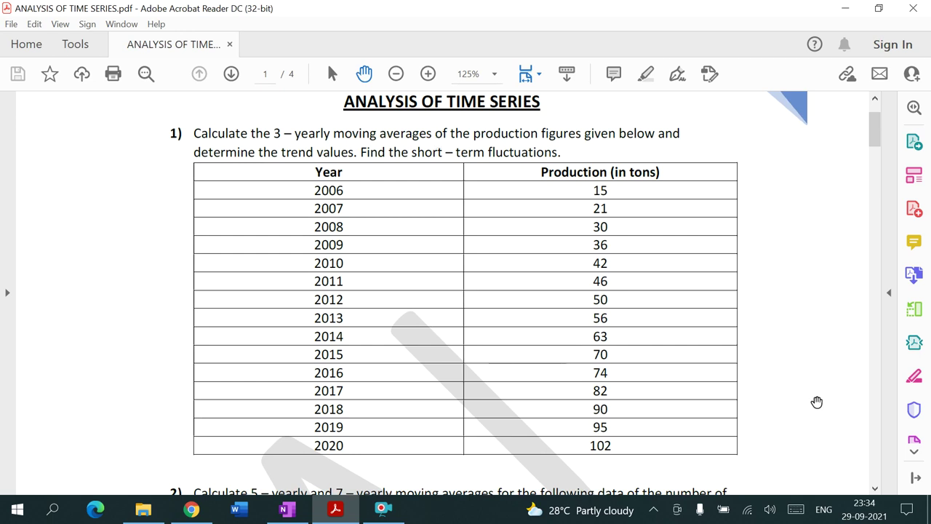
pyautogui.scroll(-1, 816, 401)
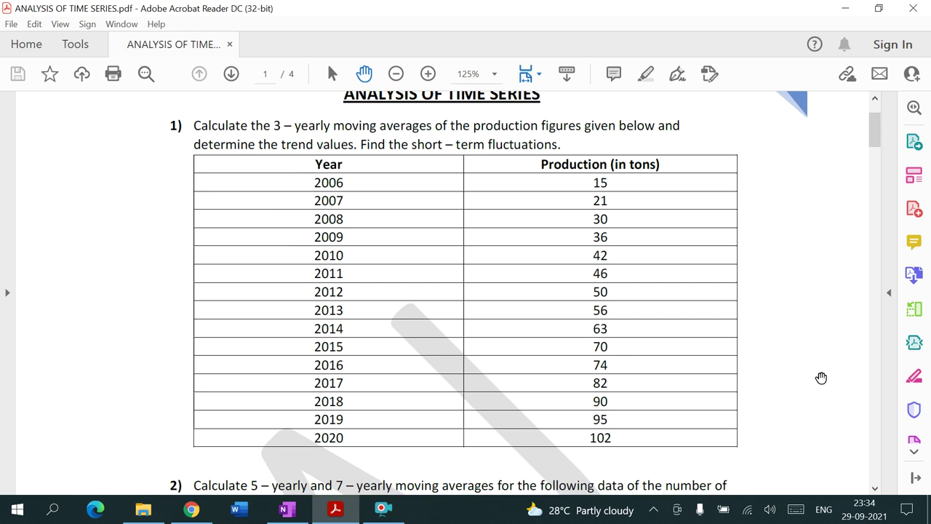
pyautogui.scroll(1, 822, 377)
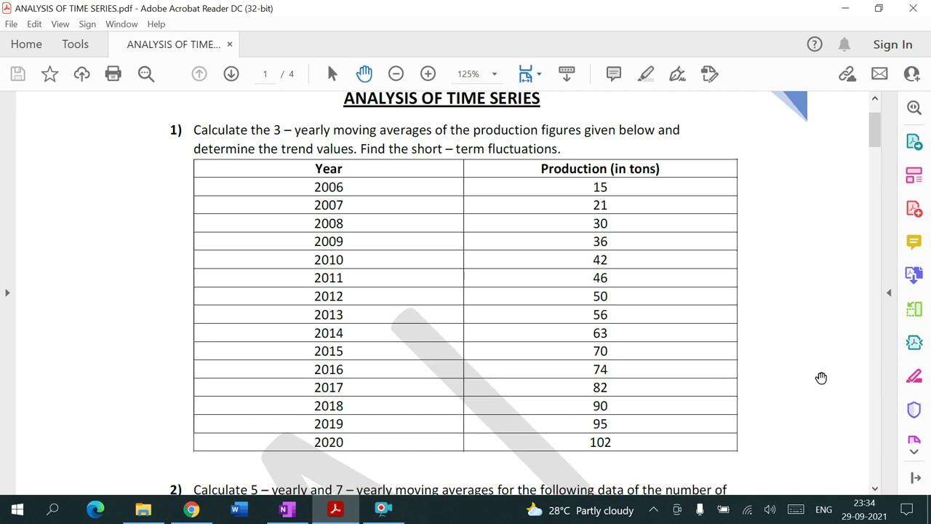
pyautogui.click(383, 509)
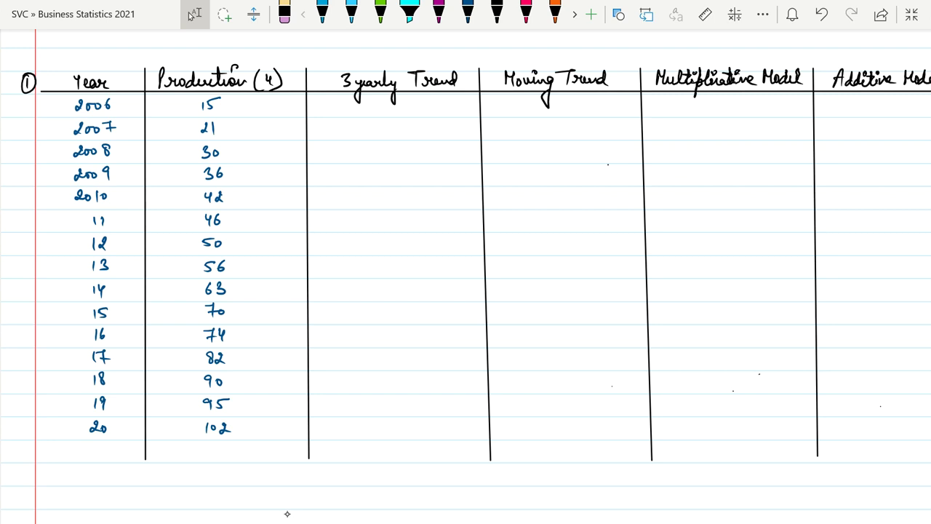
# - Bracket production figures 15, 21, 30 in orange and write moving total 66 in pink
pyautogui.hscroll(1, 287, 514)
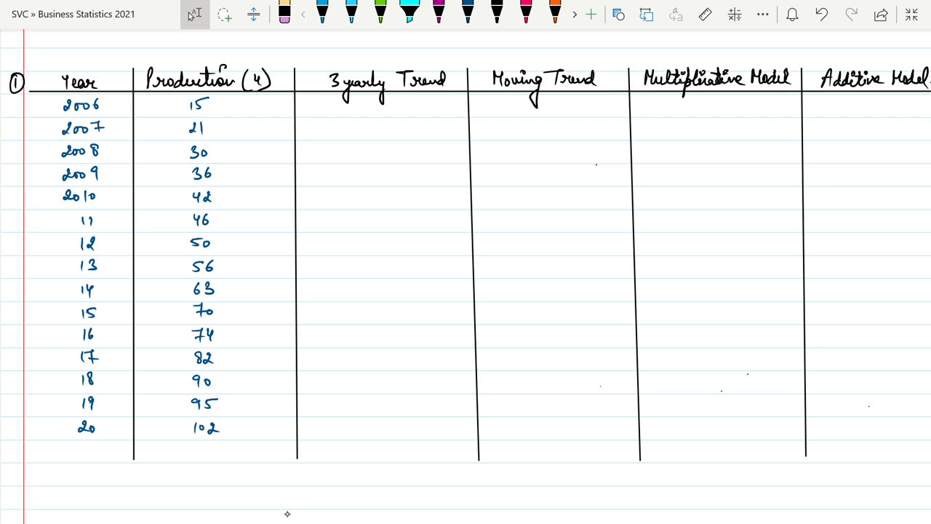
pyautogui.scroll(1, 287, 514)
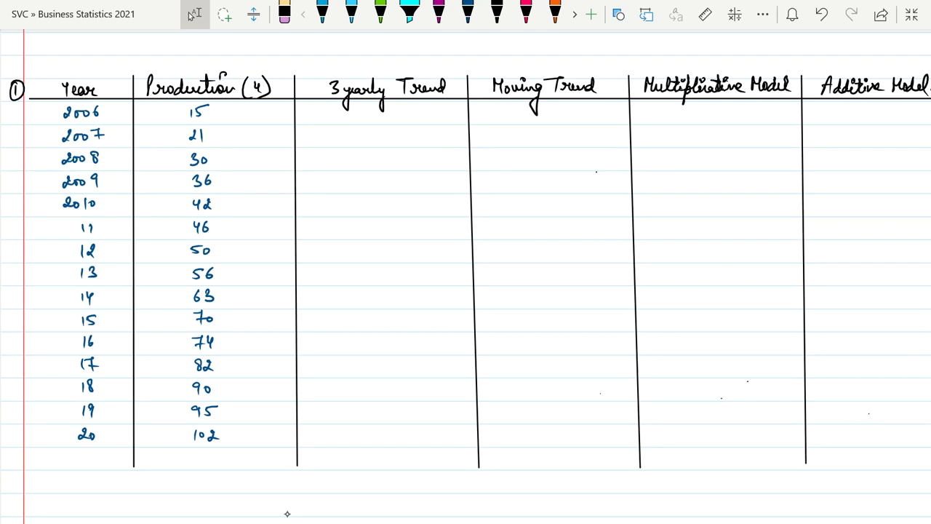
pyautogui.hotkey('alt', 'd')
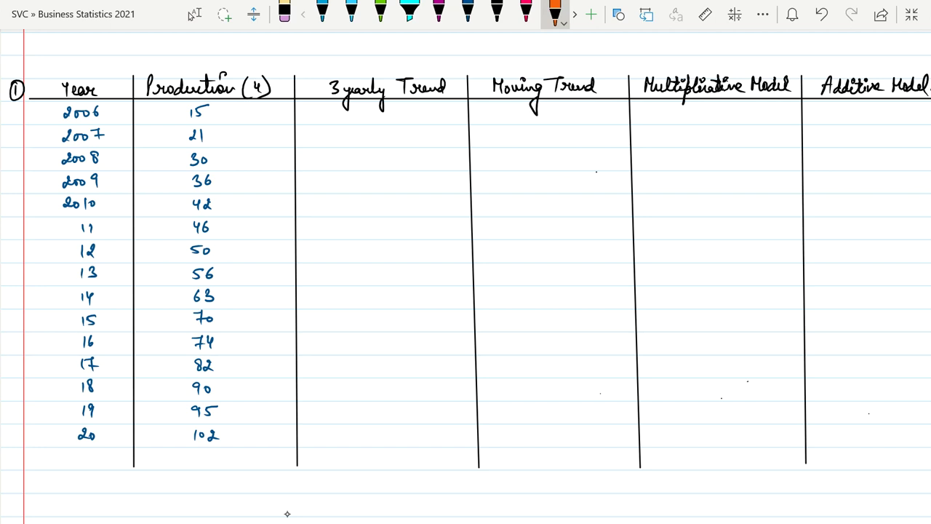
pyautogui.moveTo(219, 108); pyautogui.dragTo(214, 166)
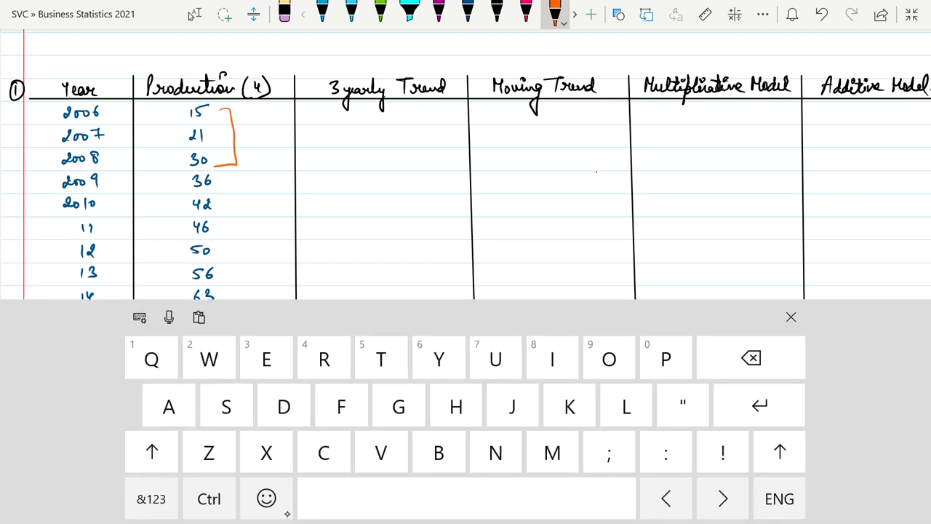
pyautogui.click(468, 13)
pyautogui.click(525, 13)
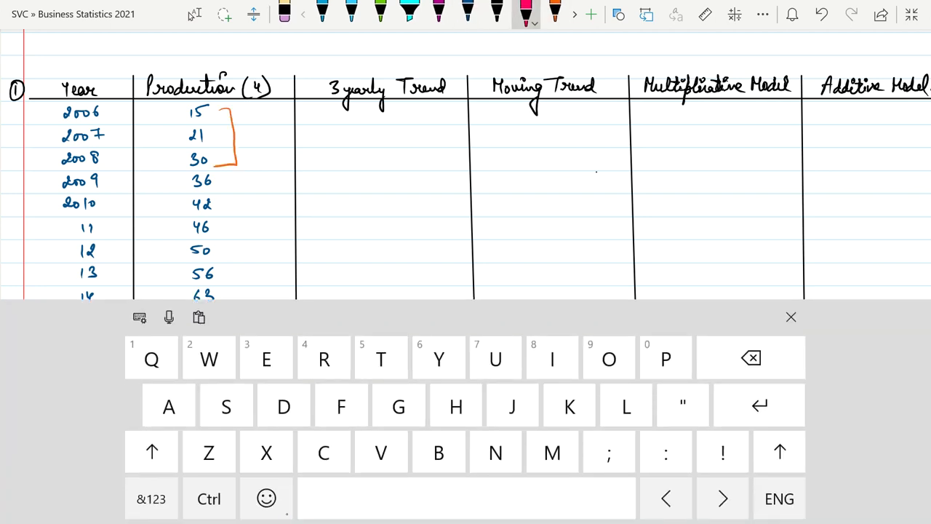
pyautogui.click(790, 316)
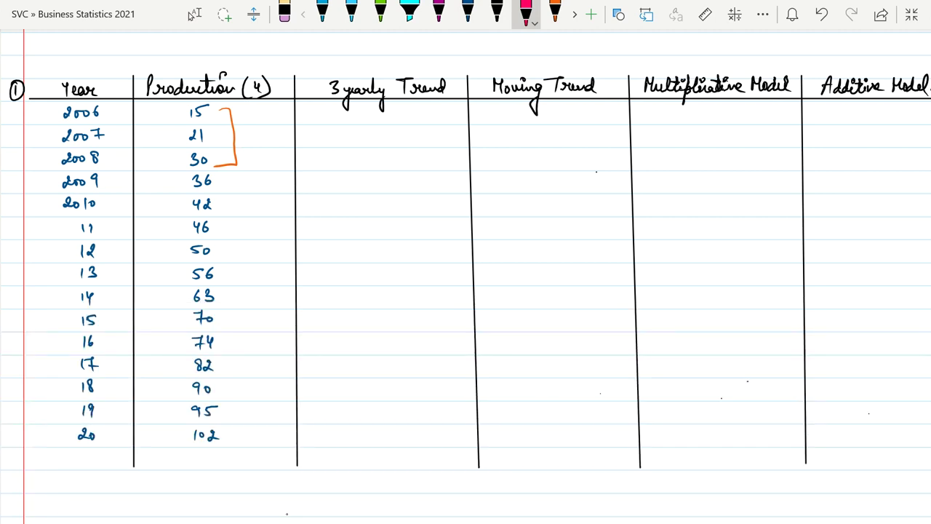
pyautogui.moveTo(373, 117); pyautogui.dragTo(383, 118)
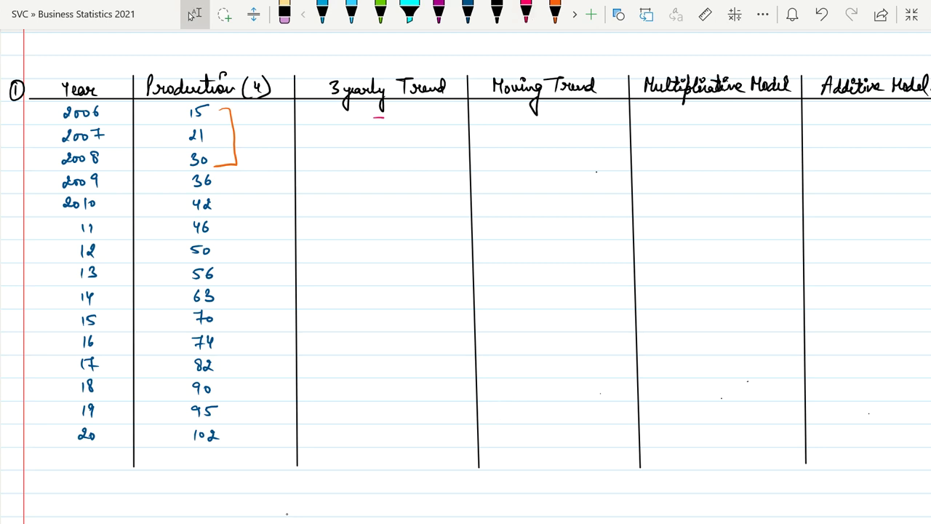
pyautogui.moveTo(373, 133); pyautogui.dragTo(375, 138)
pyautogui.moveTo(385, 131); pyautogui.dragTo(382, 139)
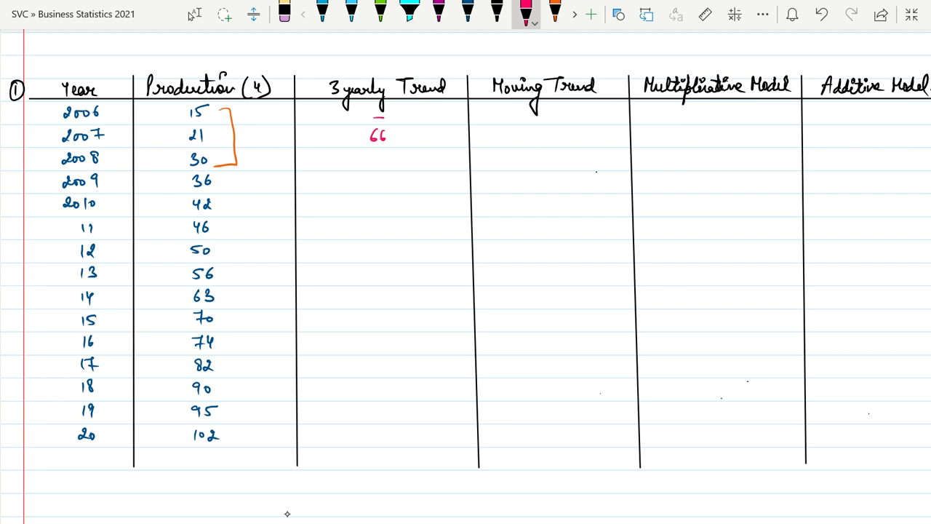
# - Bracket figures 21–36 and write total 87 in pink, then bracket 30–42 in orange
pyautogui.click(555, 13)
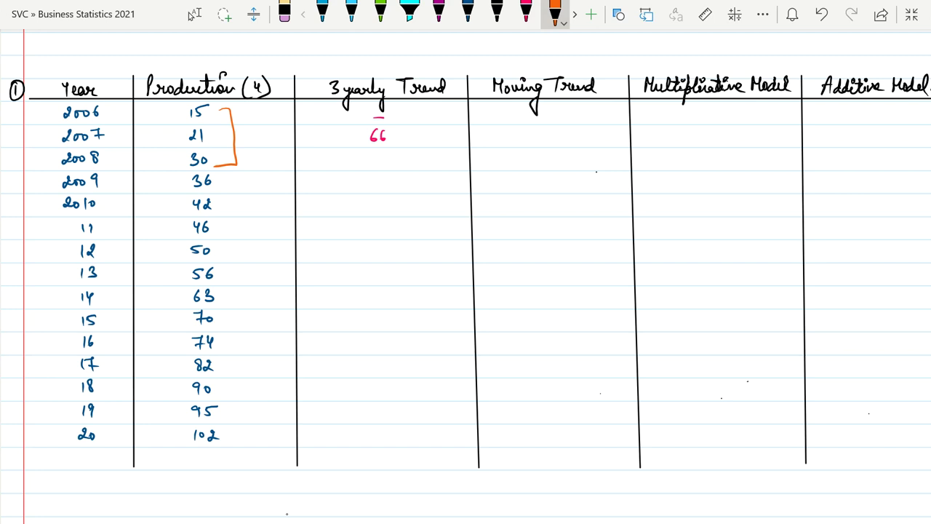
pyautogui.click(315, 280)
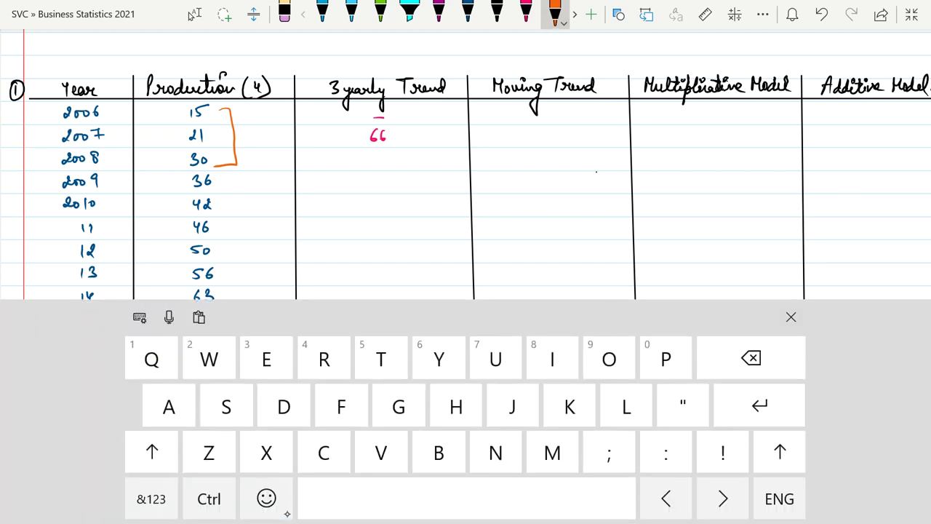
pyautogui.moveTo(226, 136)
pyautogui.mouseDown()
pyautogui.moveTo(235, 170)
pyautogui.moveTo(221, 190)
pyautogui.mouseUp()
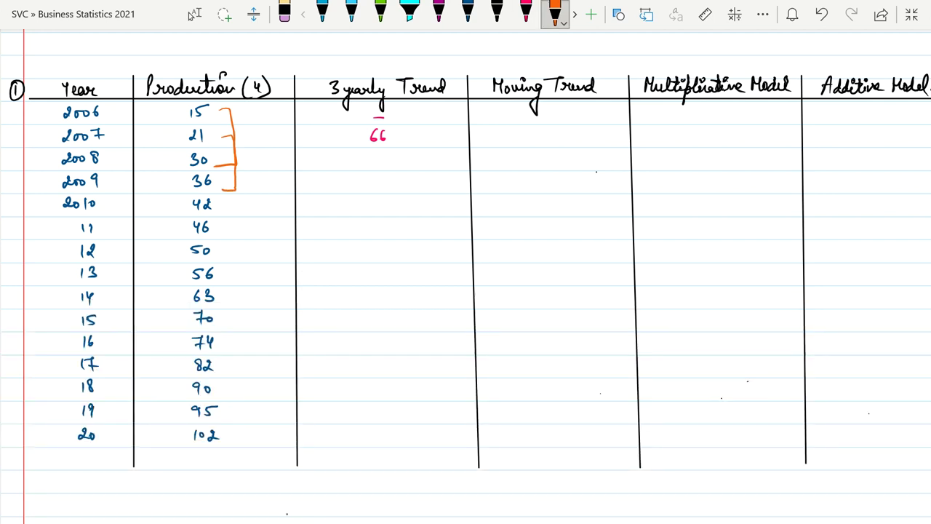
pyautogui.click(526, 13)
pyautogui.moveTo(374, 153); pyautogui.dragTo(372, 154)
pyautogui.moveTo(380, 155); pyautogui.dragTo(385, 165)
pyautogui.moveTo(379, 159); pyautogui.dragTo(393, 160)
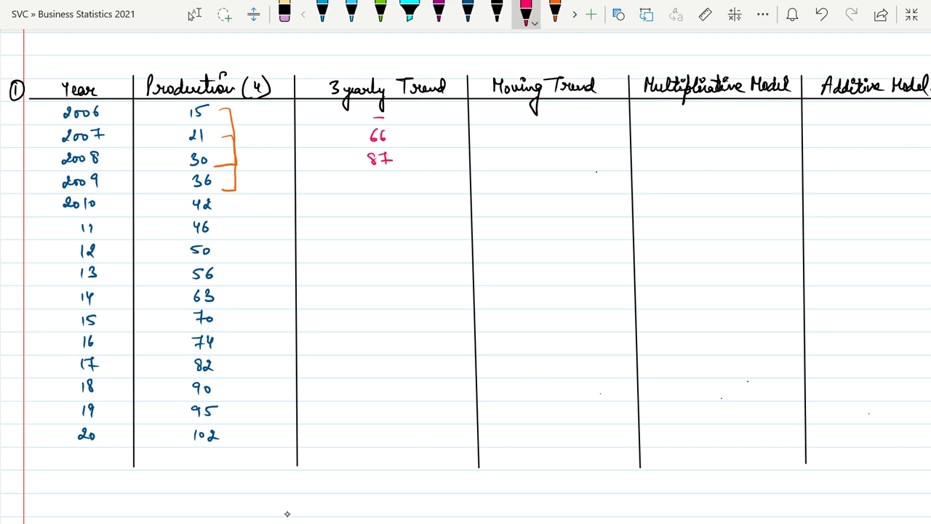
pyautogui.click(554, 13)
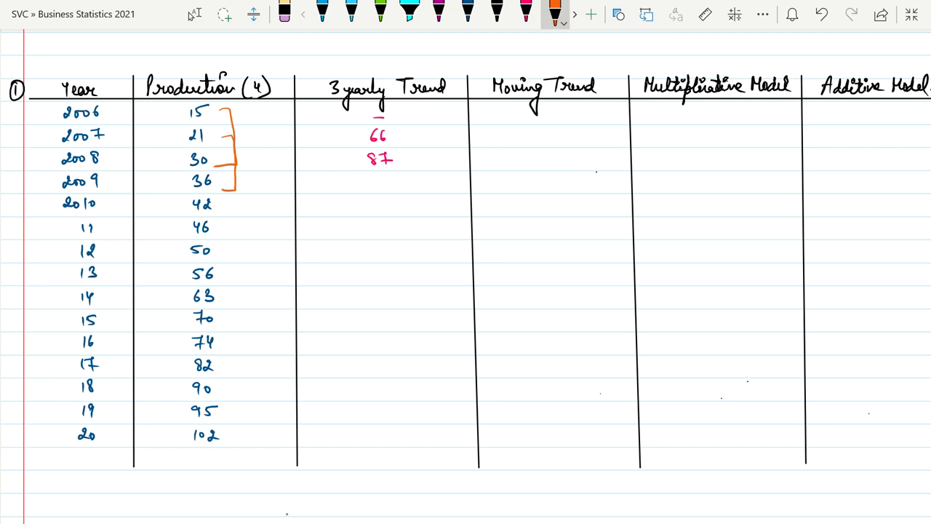
pyautogui.moveTo(250, 157)
pyautogui.mouseDown()
pyautogui.moveTo(260, 158)
pyautogui.moveTo(260, 211)
pyautogui.moveTo(243, 212)
pyautogui.mouseUp()
pyautogui.click(525, 13)
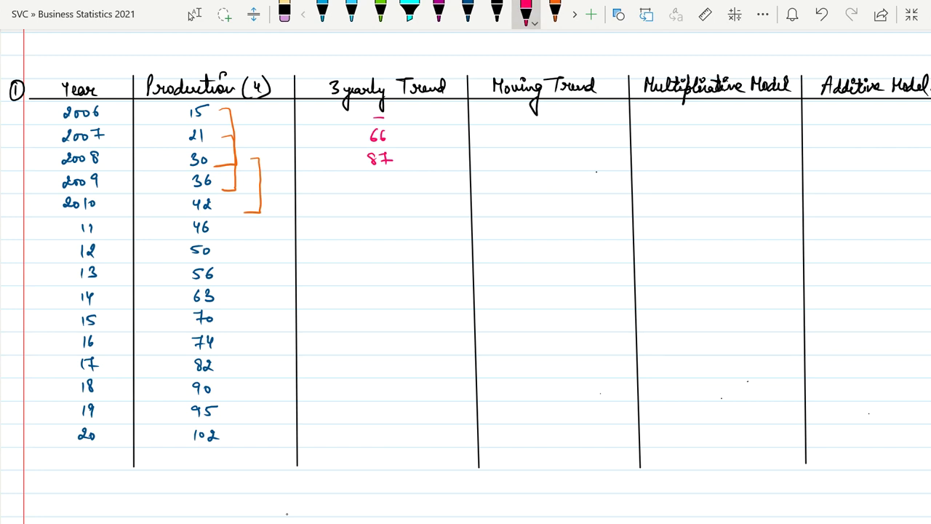